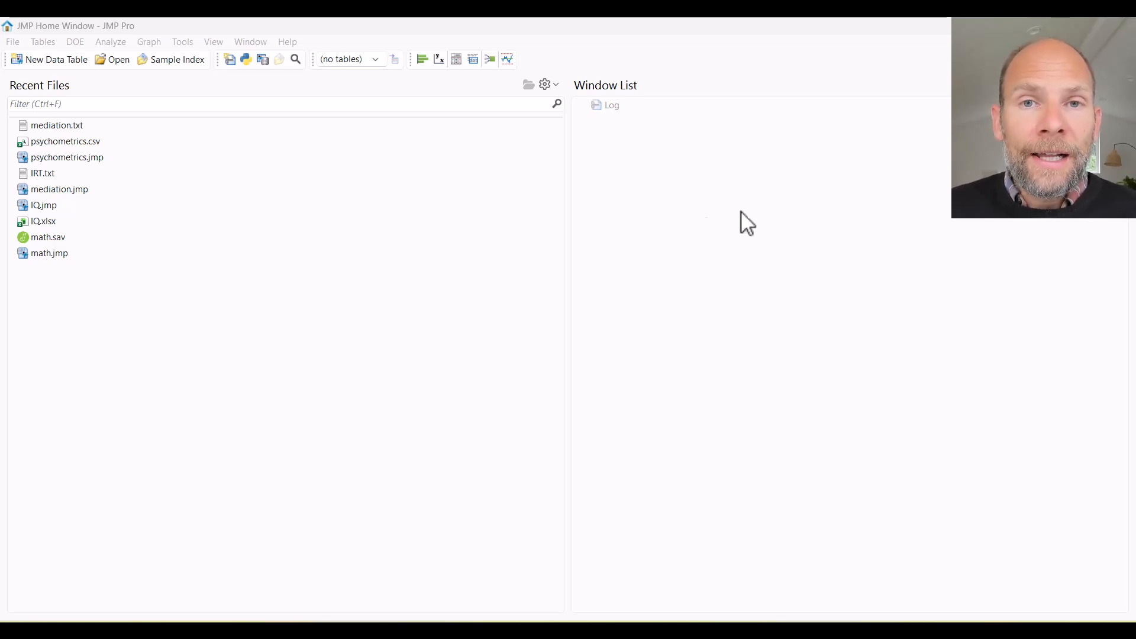
# Step: Open the recent file mediation.txt and maximize its data table window
pyautogui.doubleClick(52, 128)
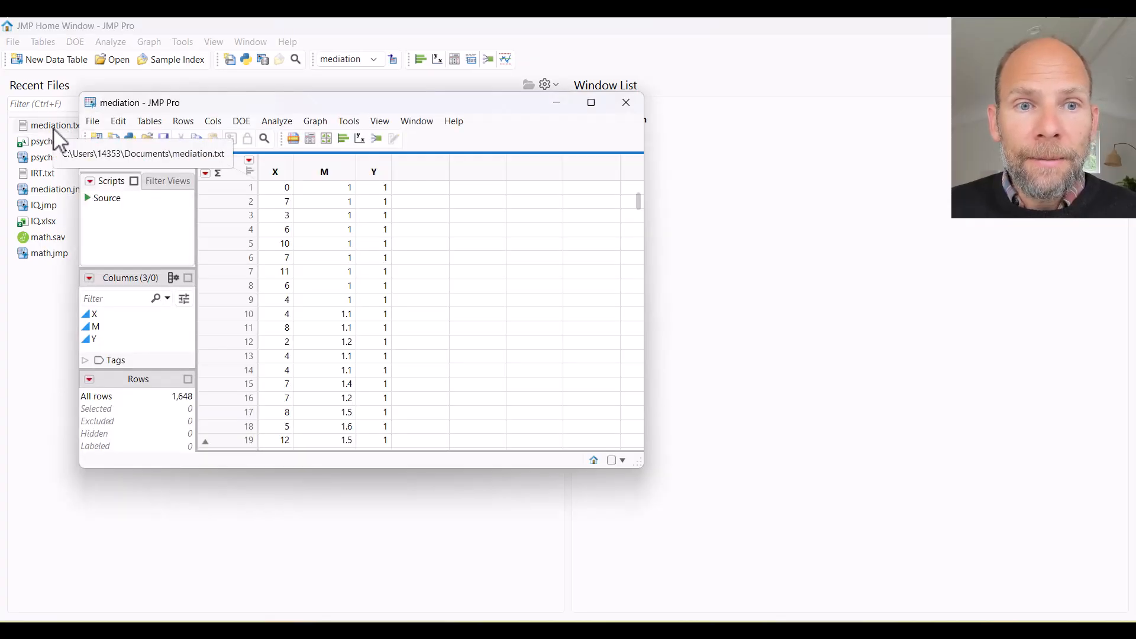
pyautogui.click(592, 102)
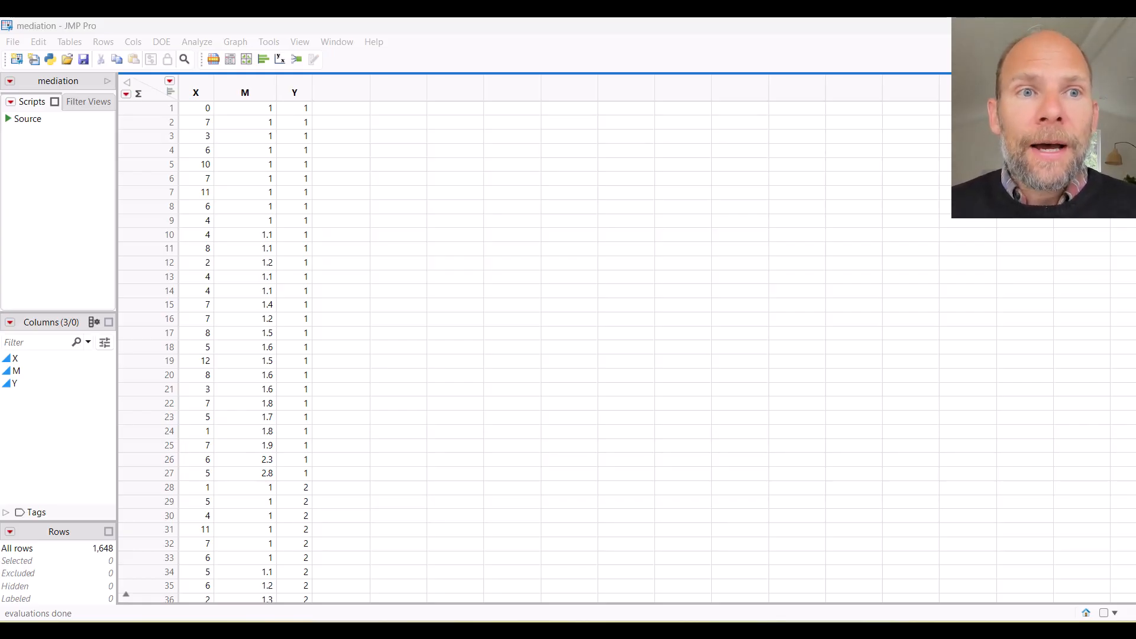
# Step: Launch Structural Equation Models with X, M and Y as model variables and maximize the report window
pyautogui.click(197, 43)
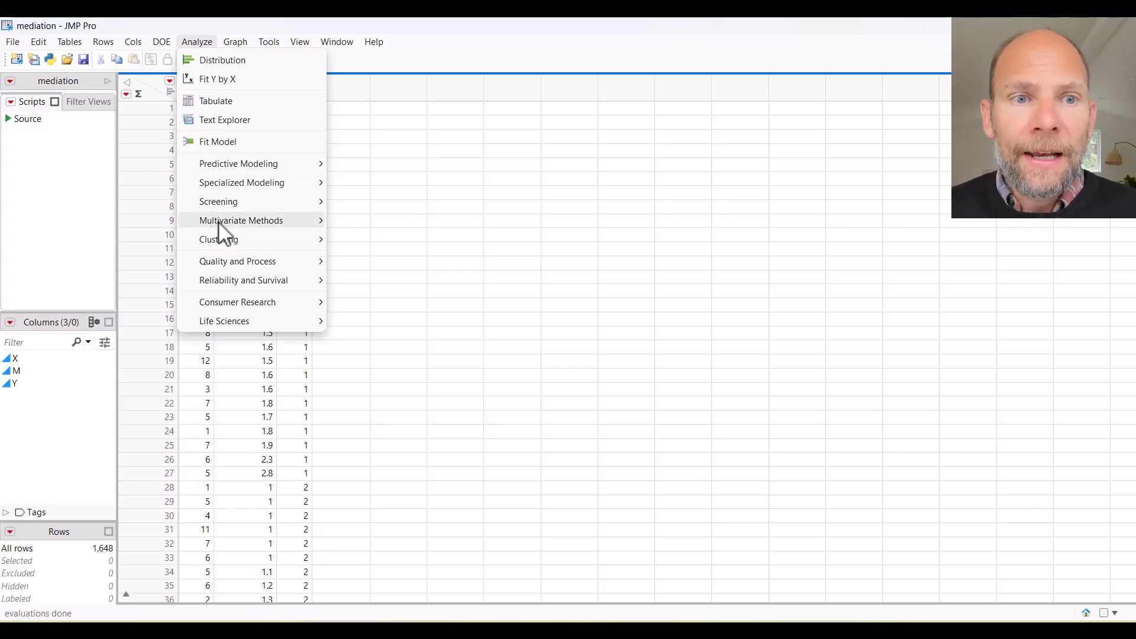
pyautogui.moveTo(257, 223)
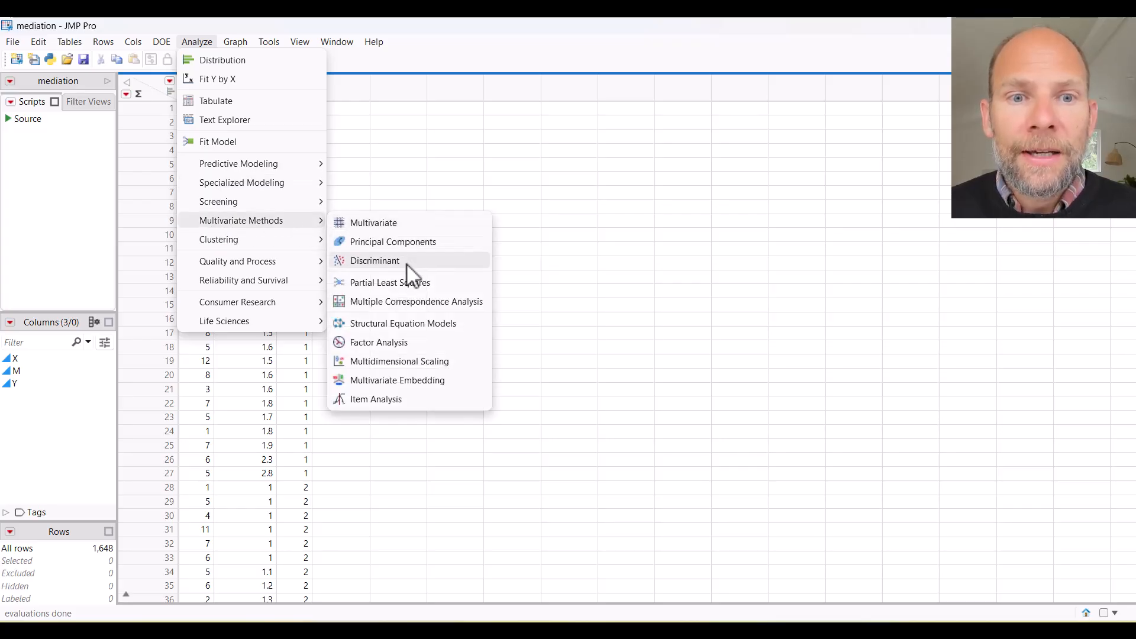
pyautogui.click(447, 323)
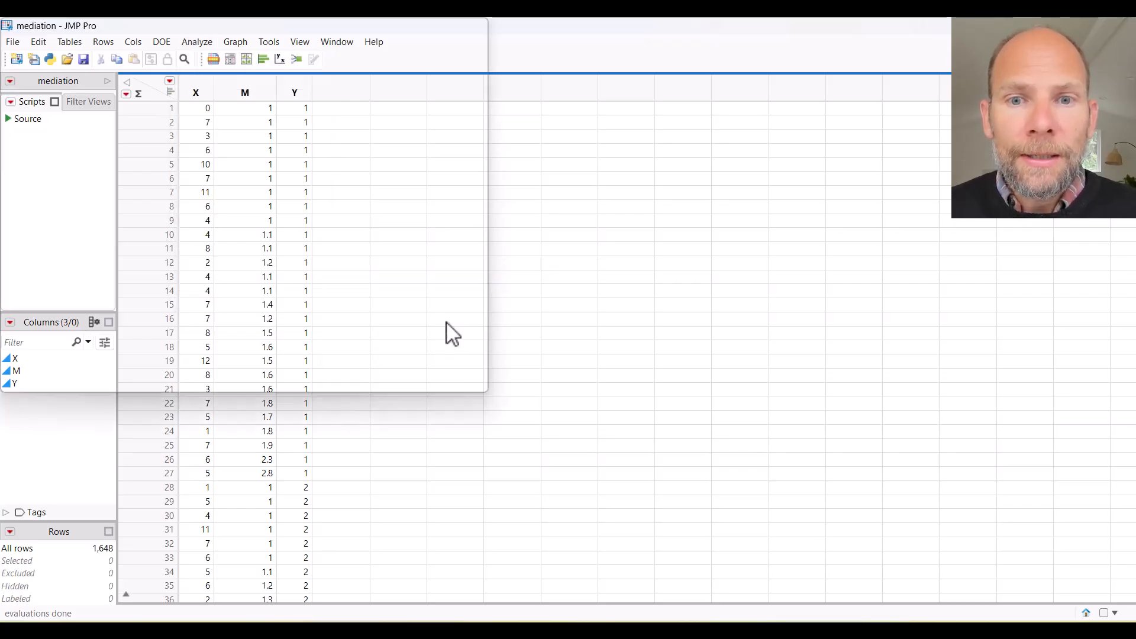
pyautogui.click(203, 244)
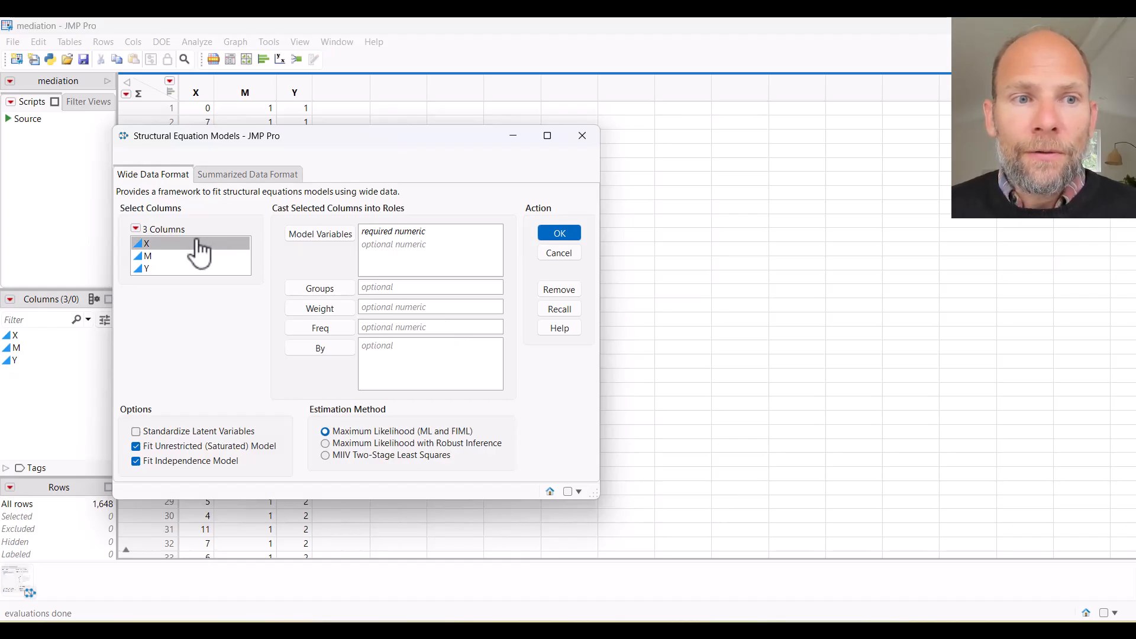
pyautogui.click(202, 243)
pyautogui.keyDown('shift'); pyautogui.click(199, 268); pyautogui.keyUp('shift')
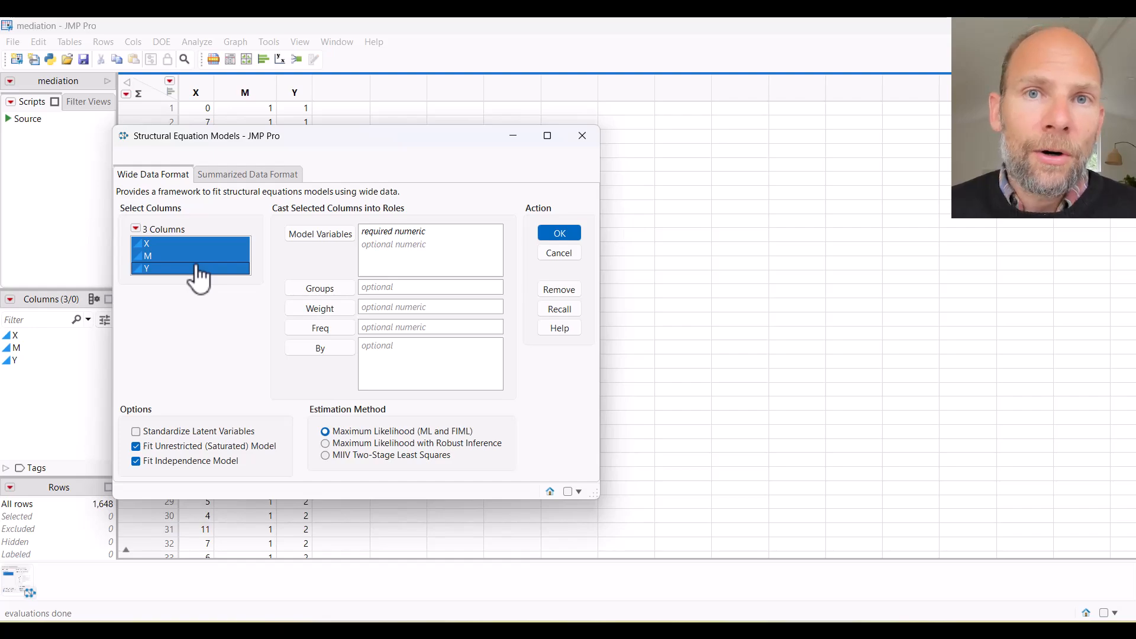
pyautogui.click(322, 234)
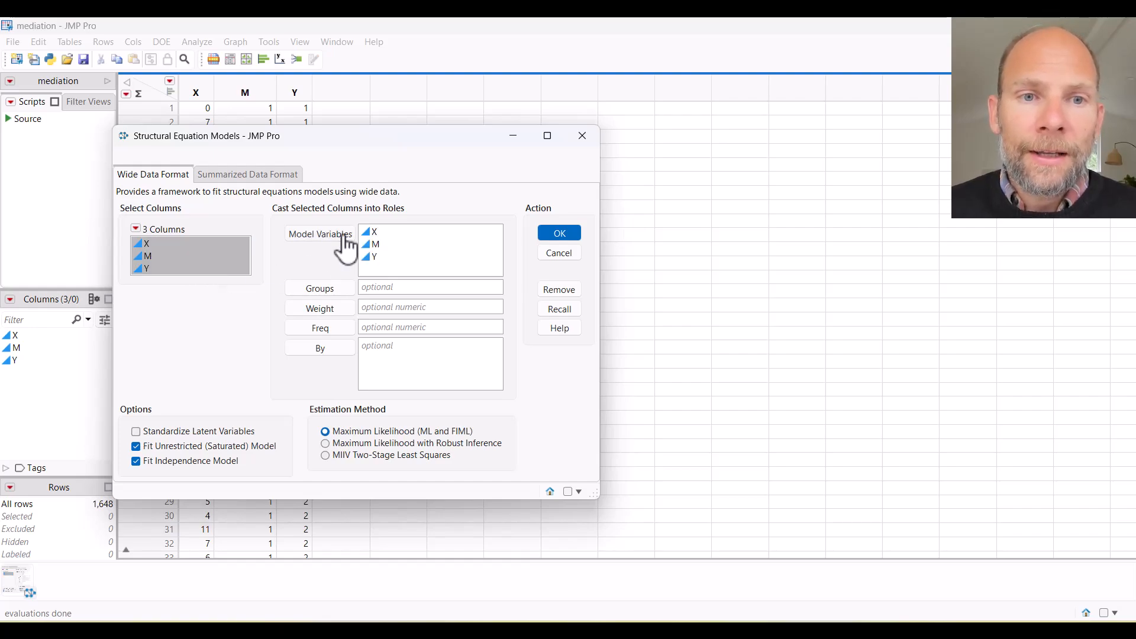
pyautogui.click(417, 251)
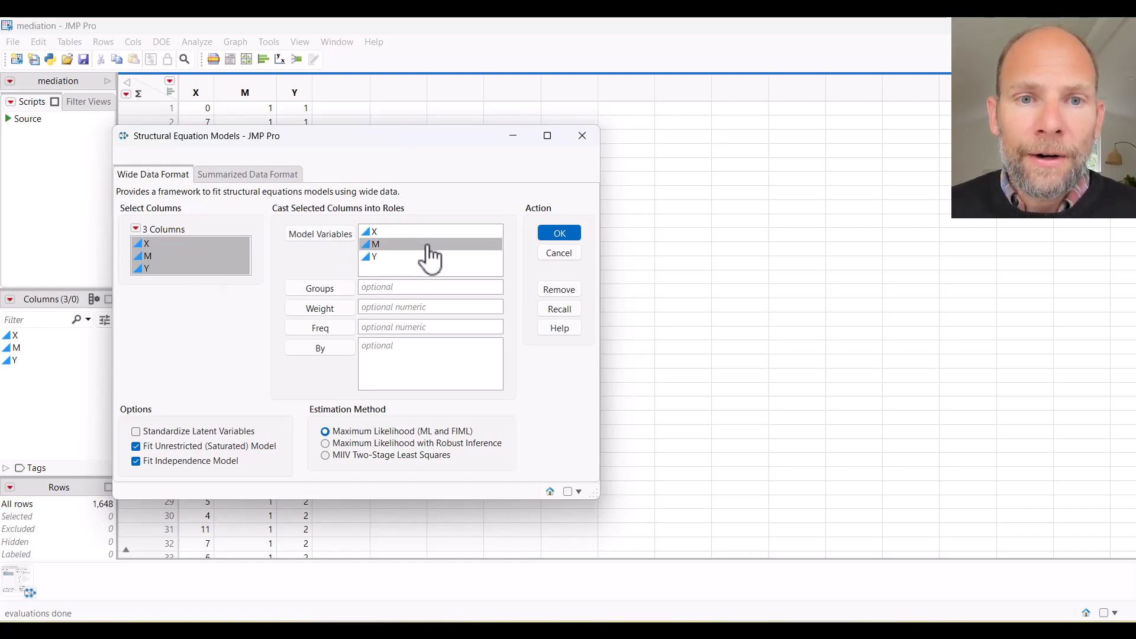
pyautogui.click(576, 234)
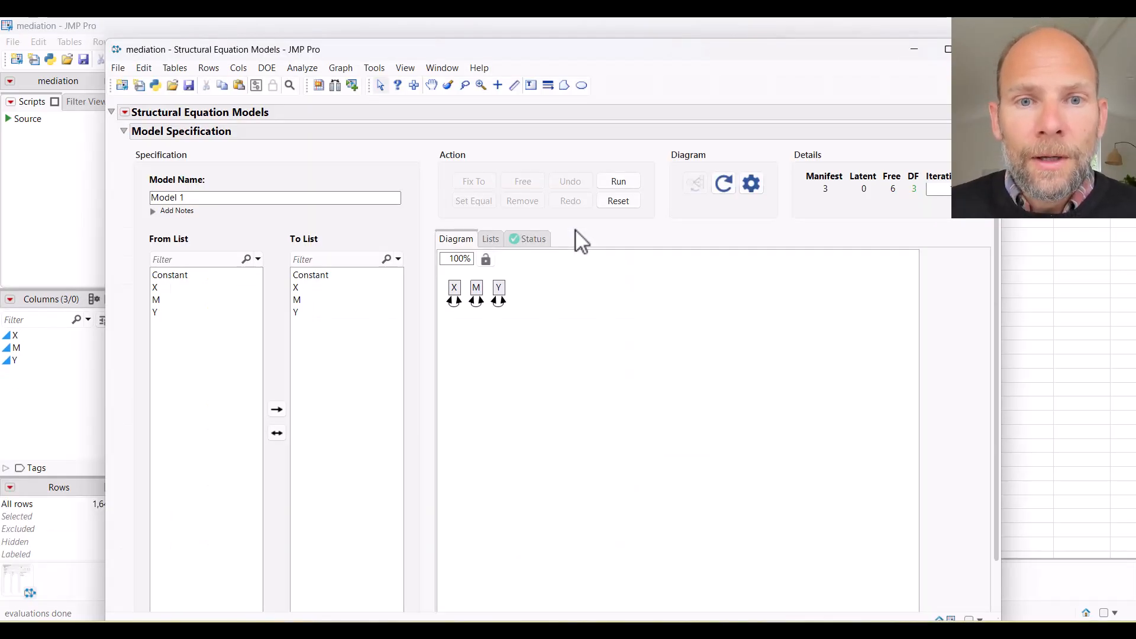
pyautogui.moveTo(376, 51); pyautogui.dragTo(410, 119)
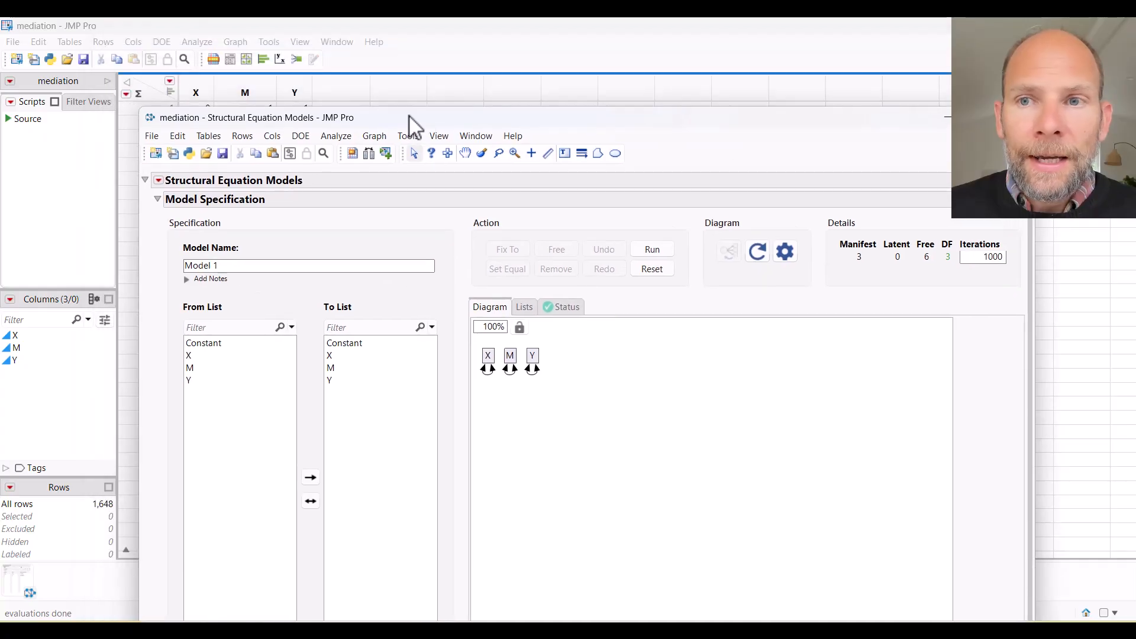
pyautogui.click(975, 118)
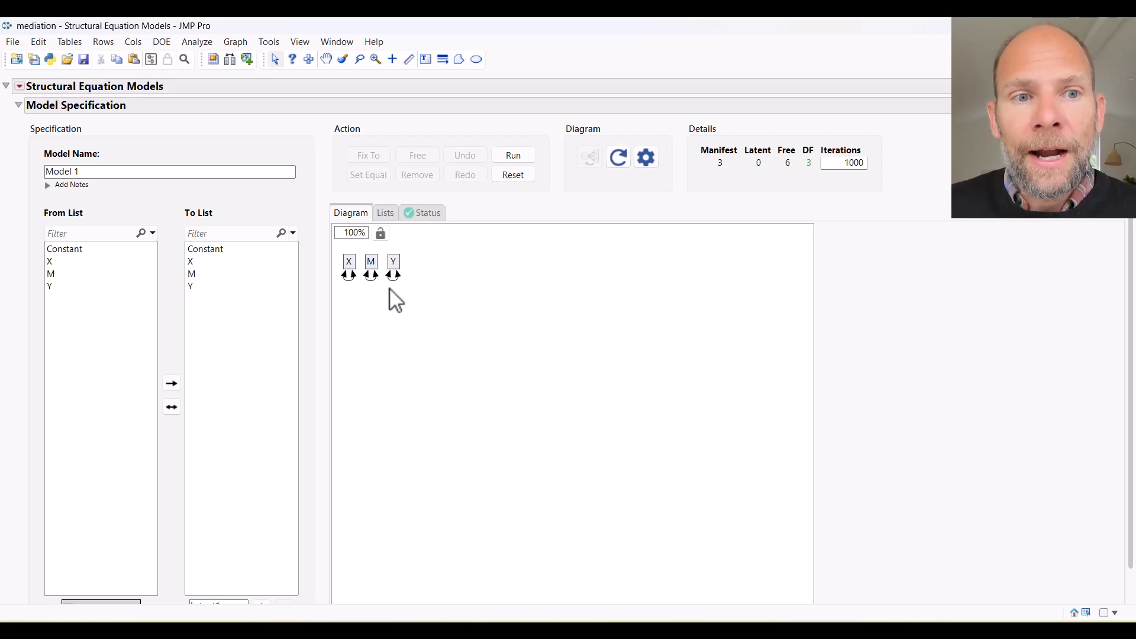
# Step: Start the Fix Measurement Error model shortcut and select the observed variables X, M and Y
pyautogui.scroll(-1, 160, 355)
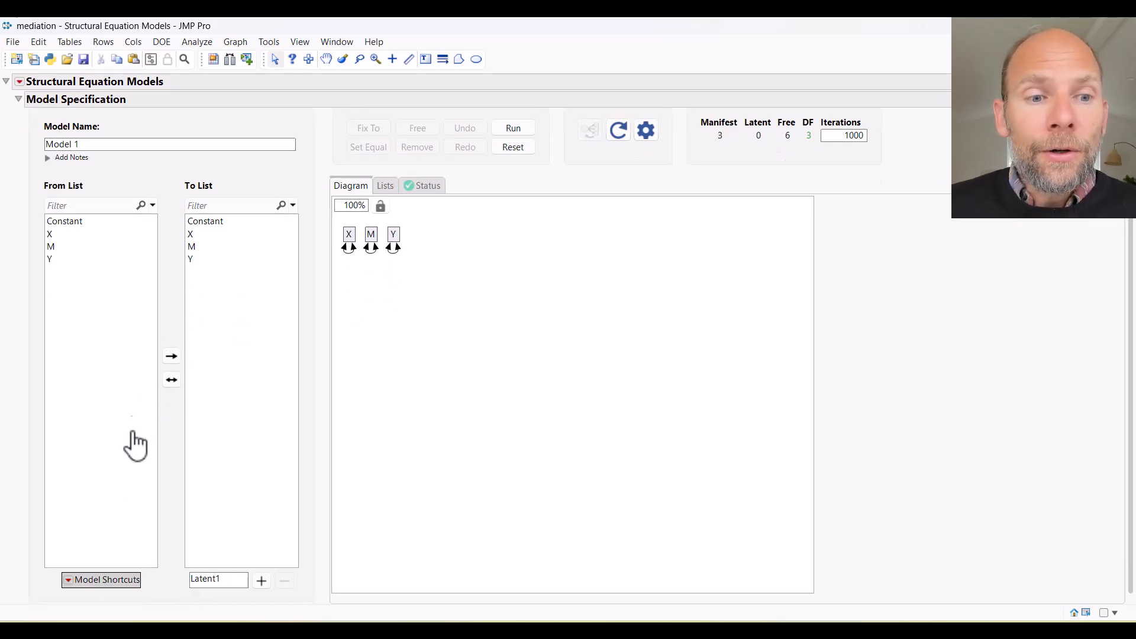
pyautogui.click(69, 582)
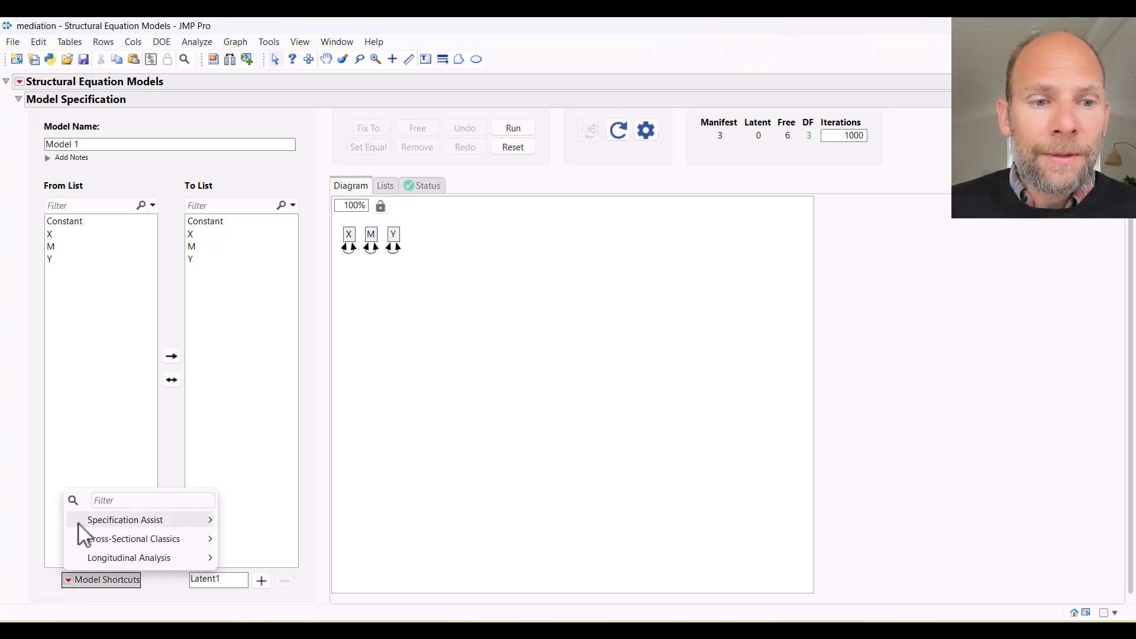
pyautogui.moveTo(94, 524)
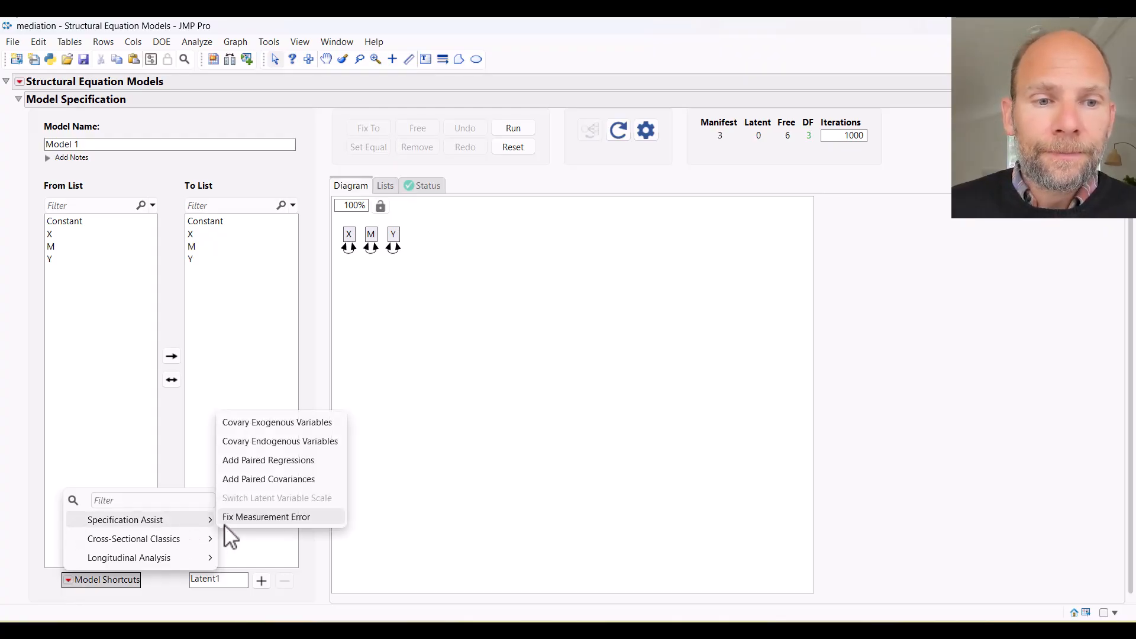
pyautogui.moveTo(283, 522)
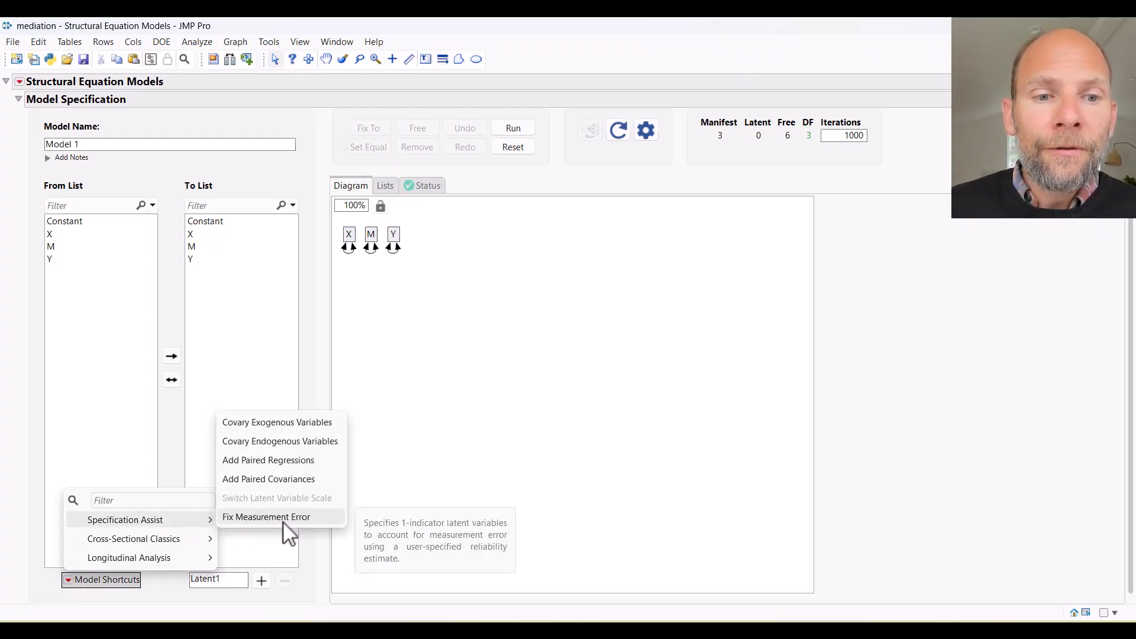
pyautogui.click(318, 517)
pyautogui.click(464, 285)
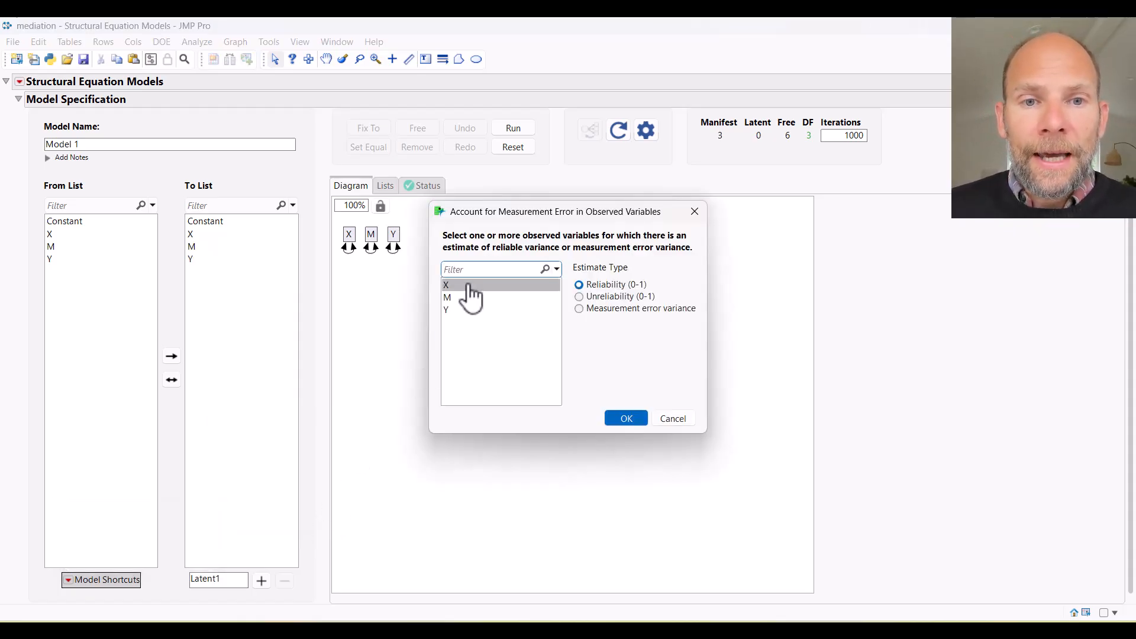
pyautogui.keyDown('ctrl'); pyautogui.click(471, 297); pyautogui.keyUp('ctrl')
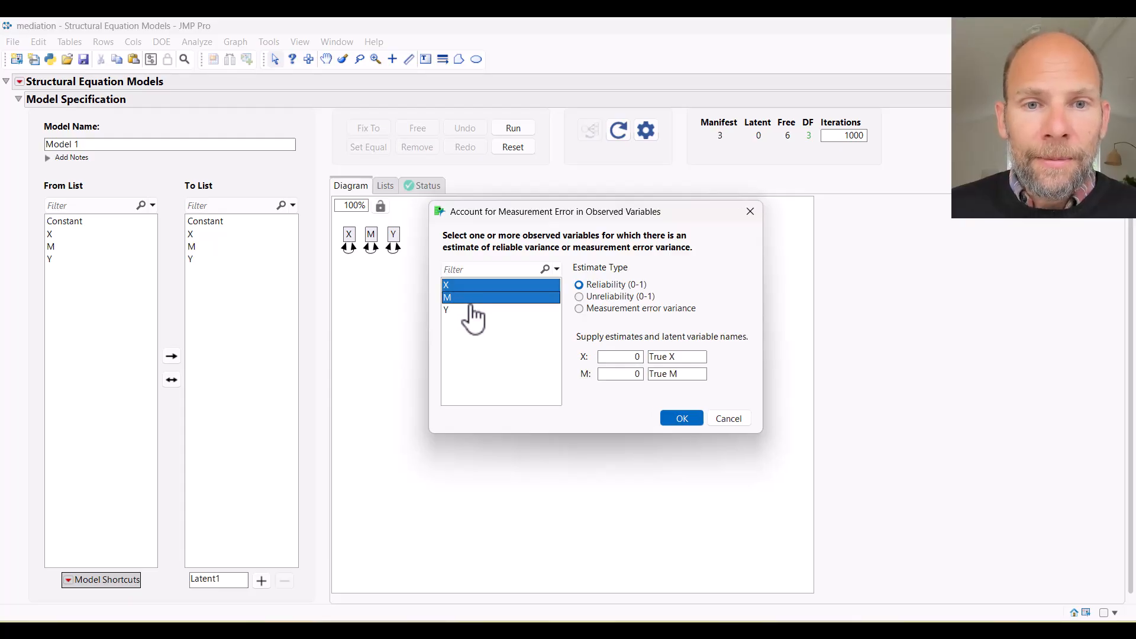
pyautogui.keyDown('ctrl'); pyautogui.click(472, 311); pyautogui.keyUp('ctrl')
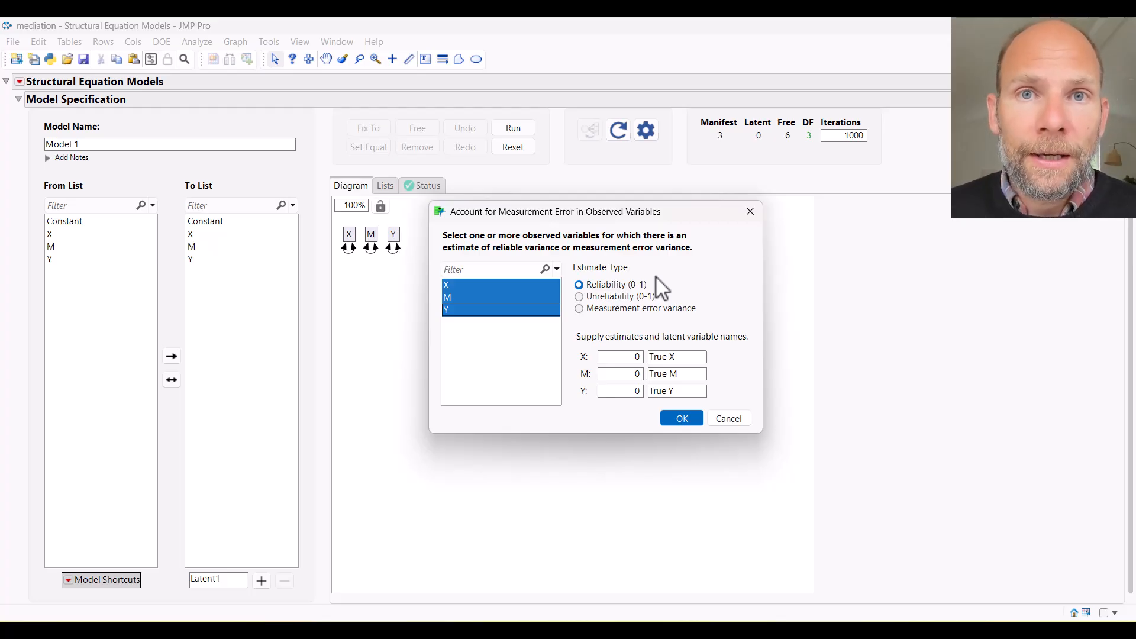
# Step: Set the reliability estimates to 0.8 for X, 0.7 for M and 0.85 for Y, and create the latent variables
pyautogui.click(635, 357)
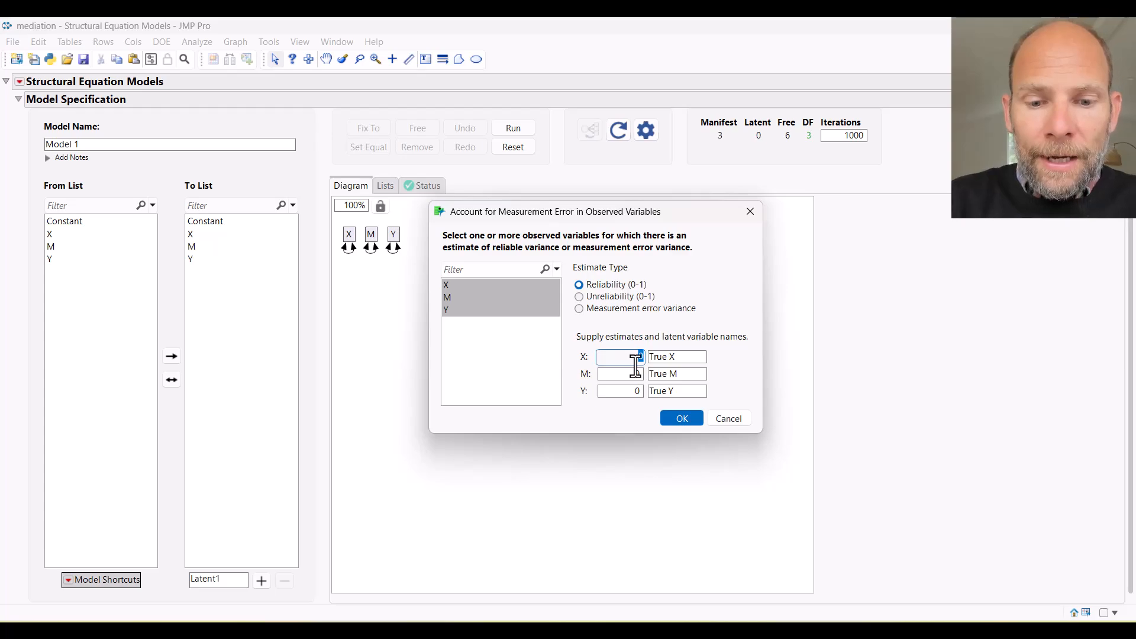
pyautogui.write('.8')
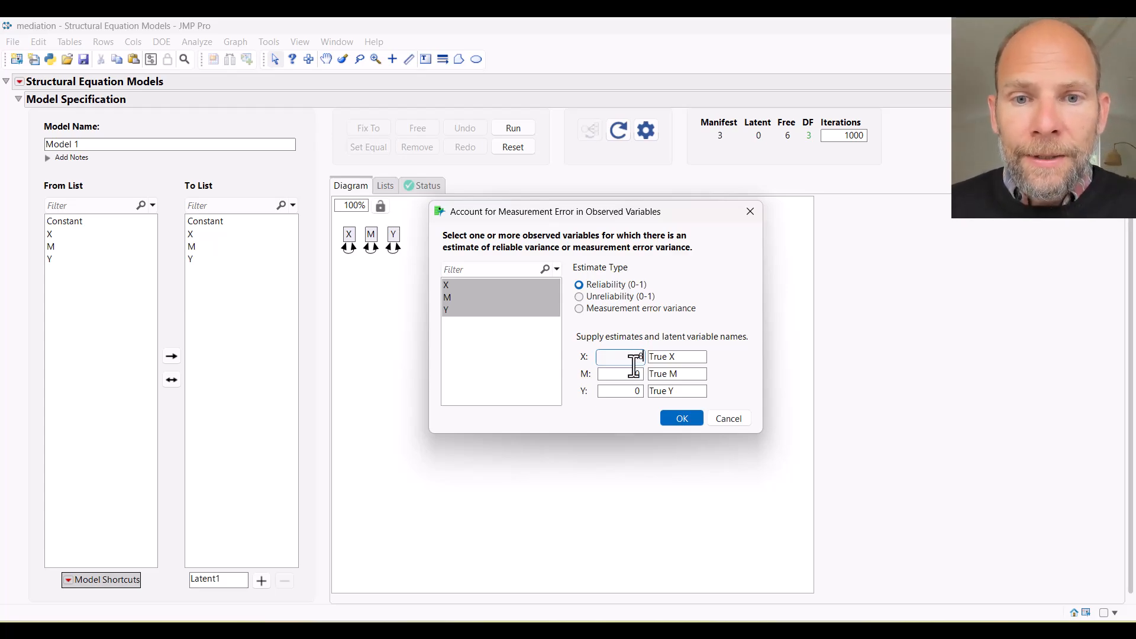
pyautogui.click(636, 373)
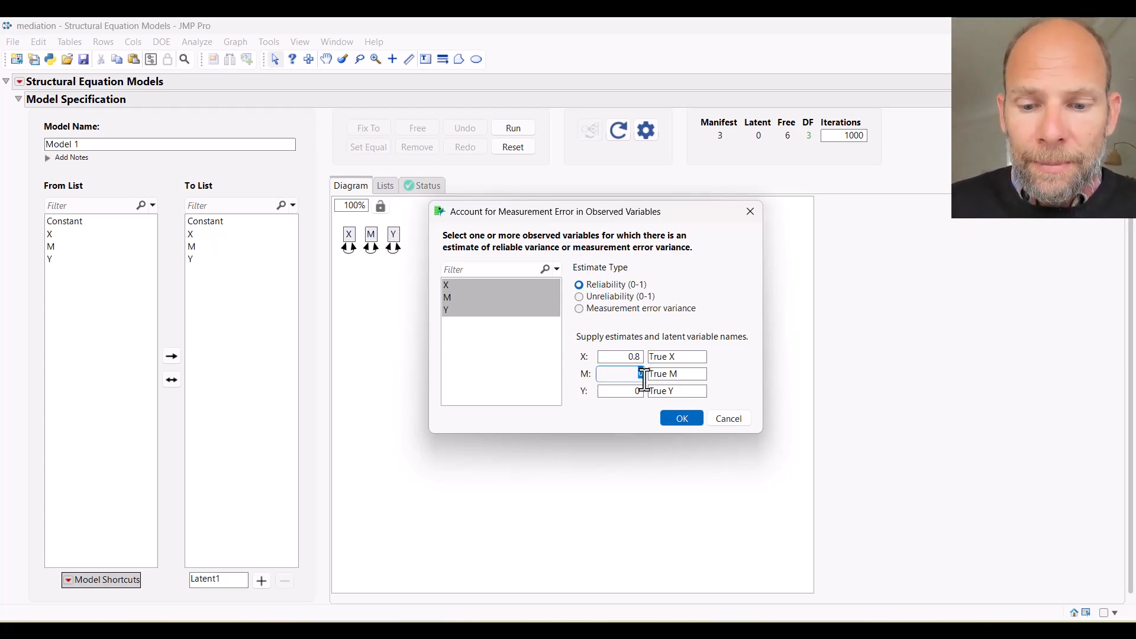
pyautogui.press('BackSpace')
pyautogui.write('.7')
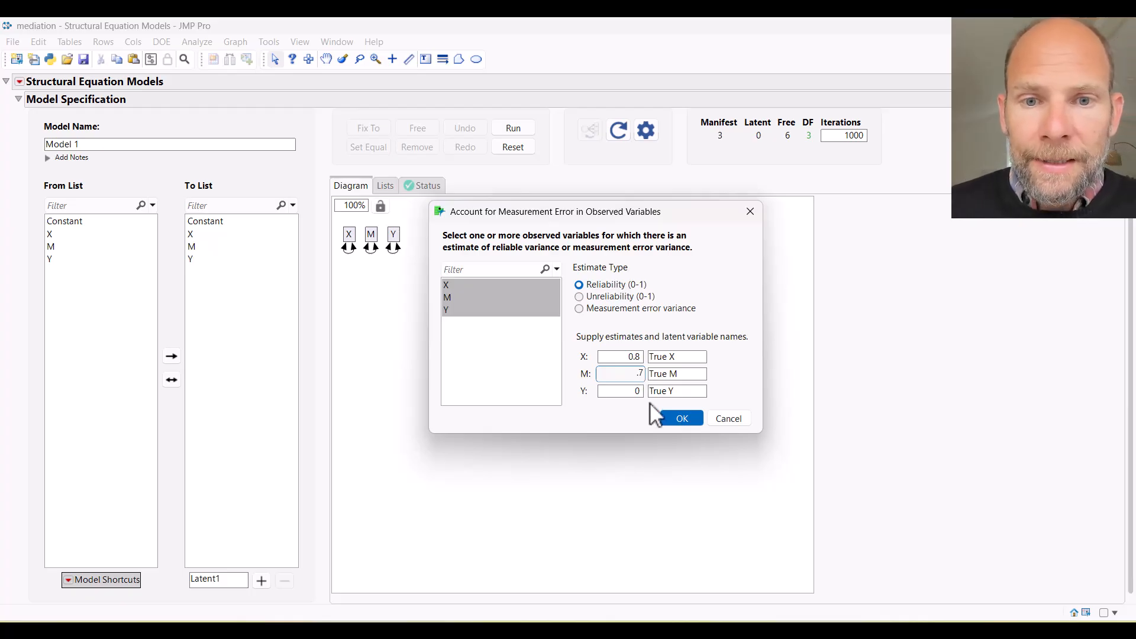
pyautogui.click(643, 392)
pyautogui.press('BackSpace')
pyautogui.write('.85')
pyautogui.click(742, 360)
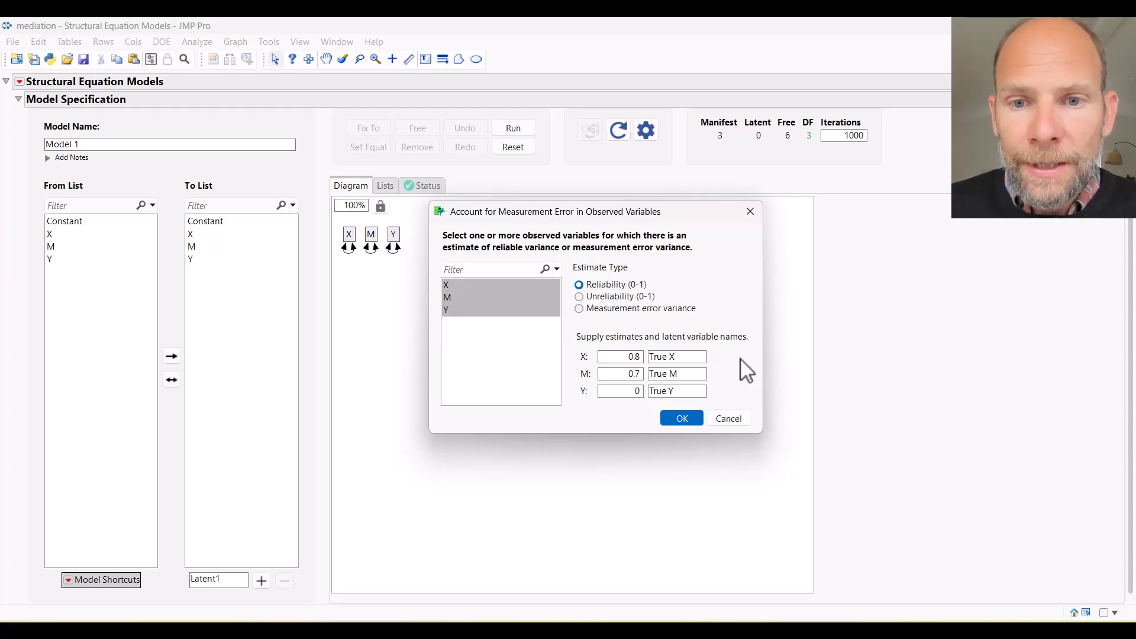
pyautogui.click(682, 421)
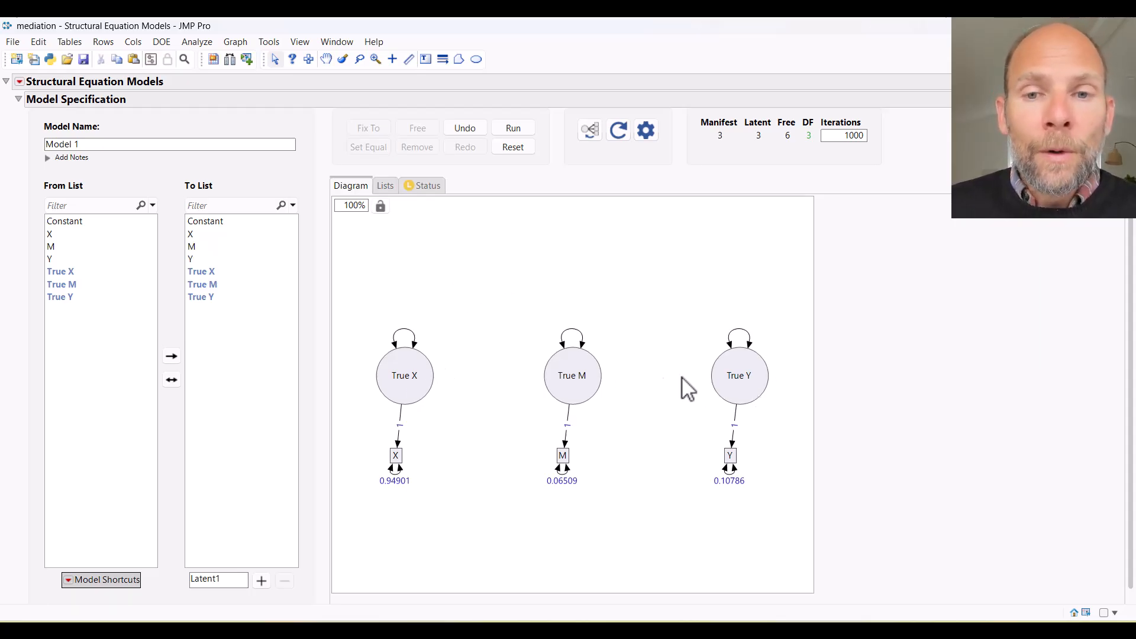
# Step: Add regression paths from True X to True M, True M to True Y, and True X to True Y
pyautogui.rightClick(422, 376)
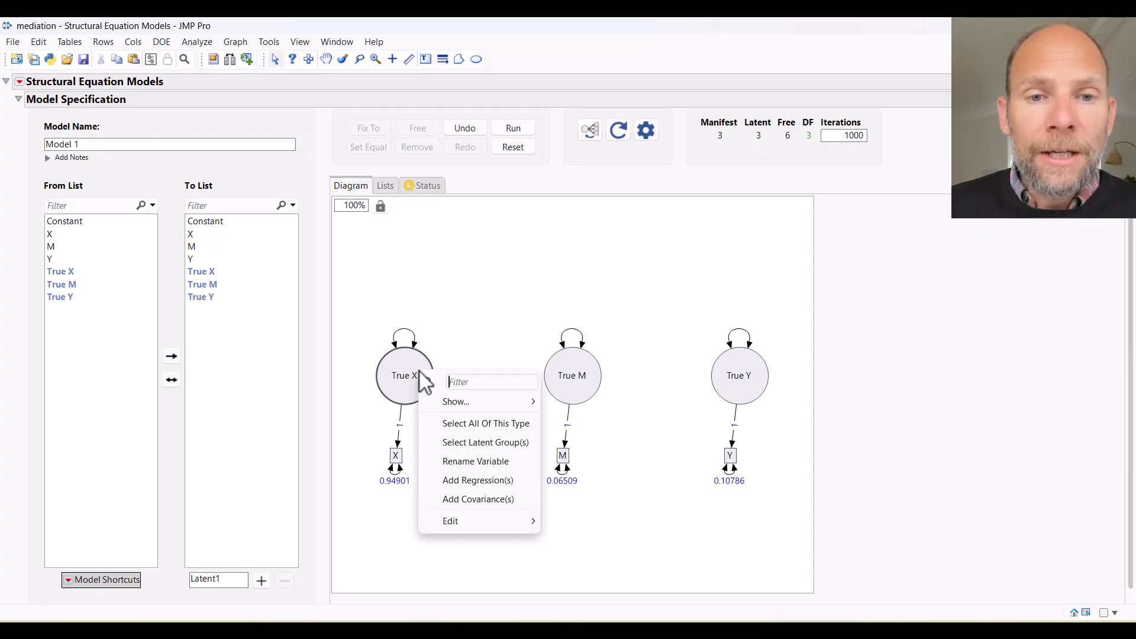
pyautogui.click(521, 480)
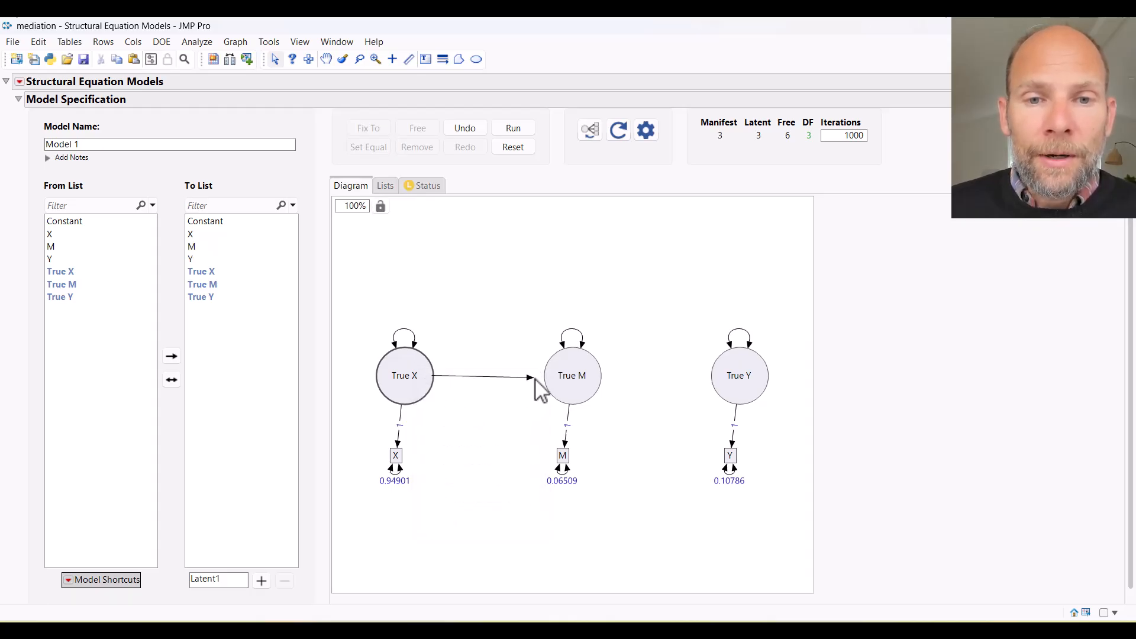
pyautogui.click(567, 375)
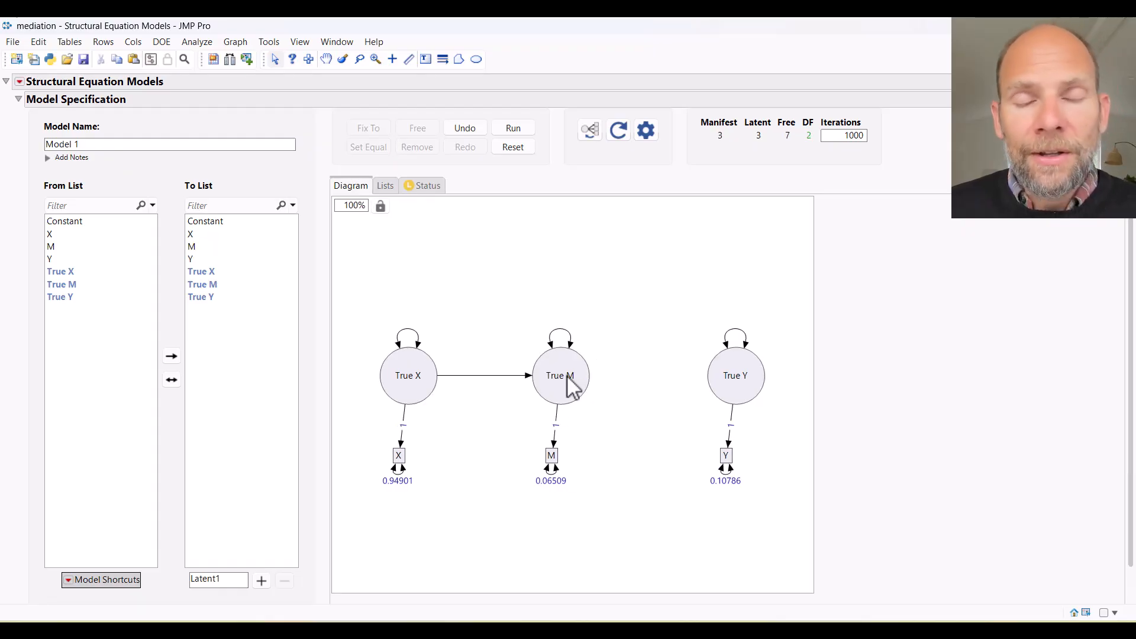
pyautogui.rightClick(583, 379)
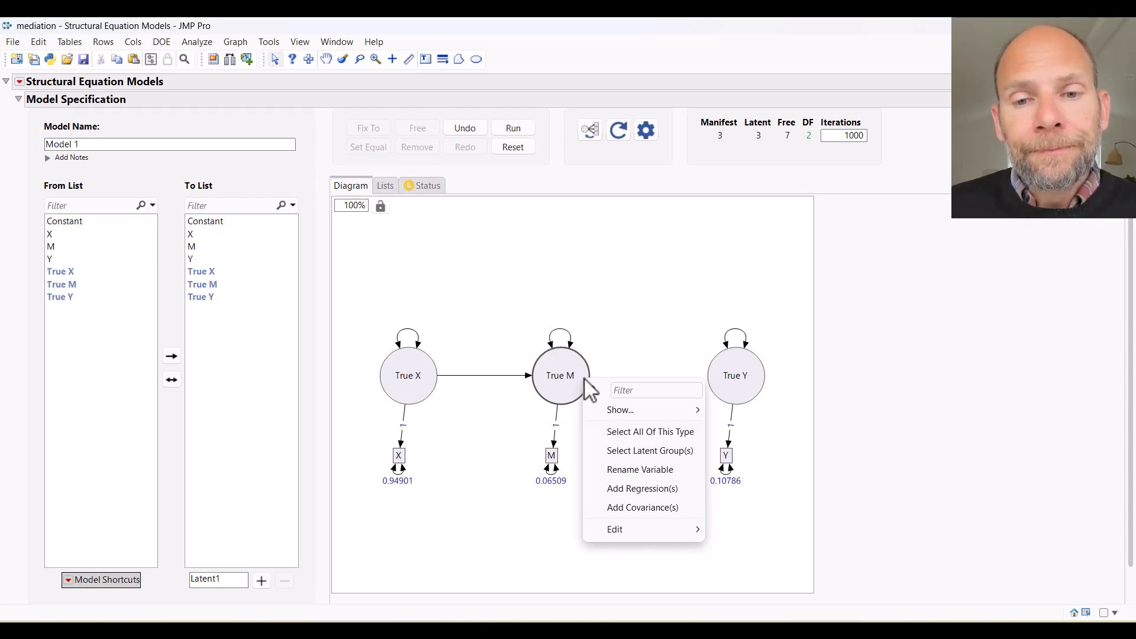
pyautogui.click(626, 490)
pyautogui.click(721, 383)
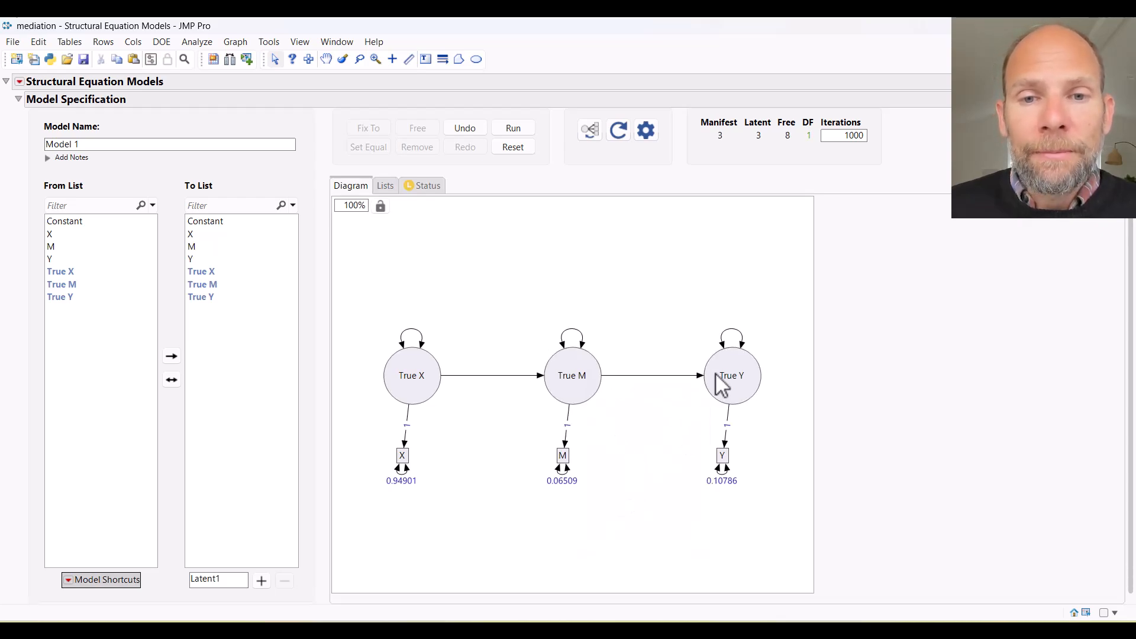
pyautogui.rightClick(401, 367)
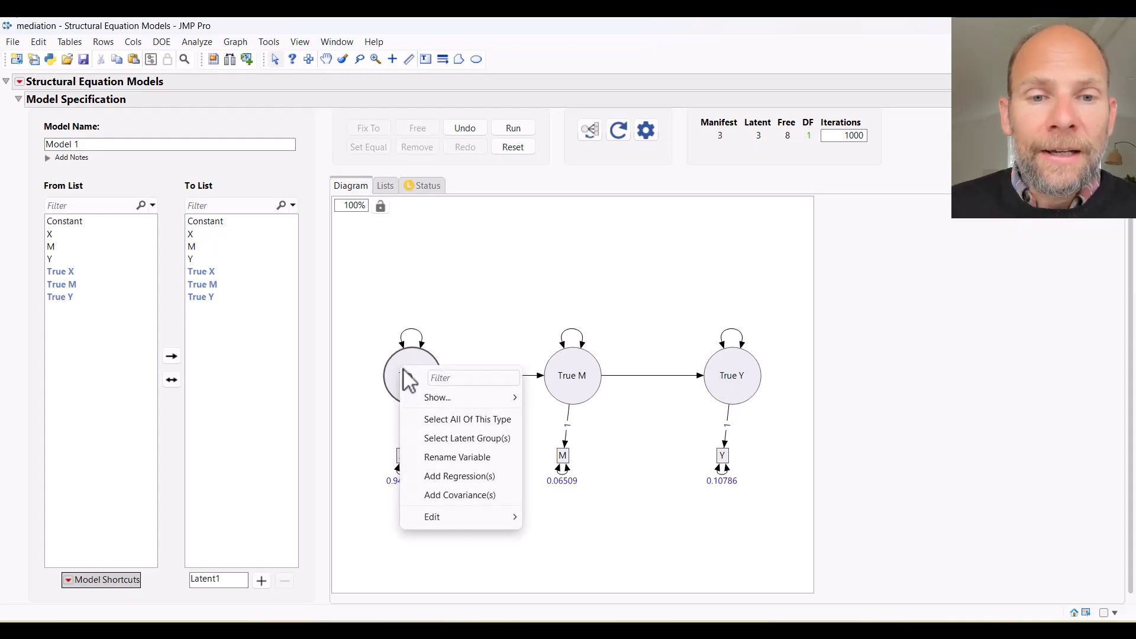
pyautogui.click(439, 477)
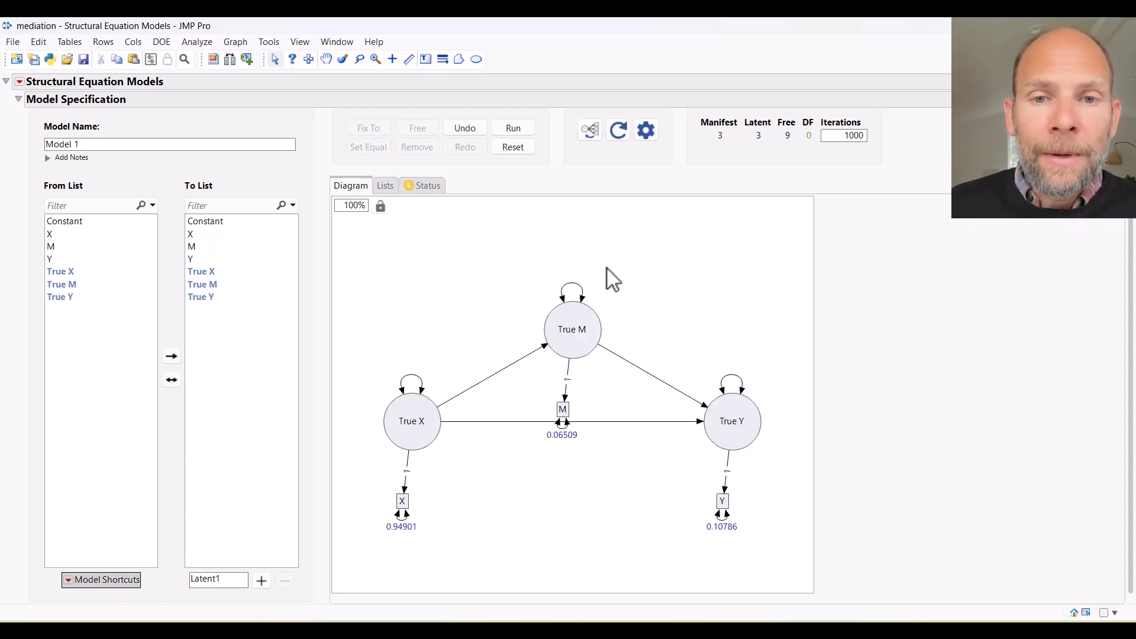
# Step: Rotate the indicator of True M in the path diagram until M sits above its latent variable
pyautogui.click(583, 335)
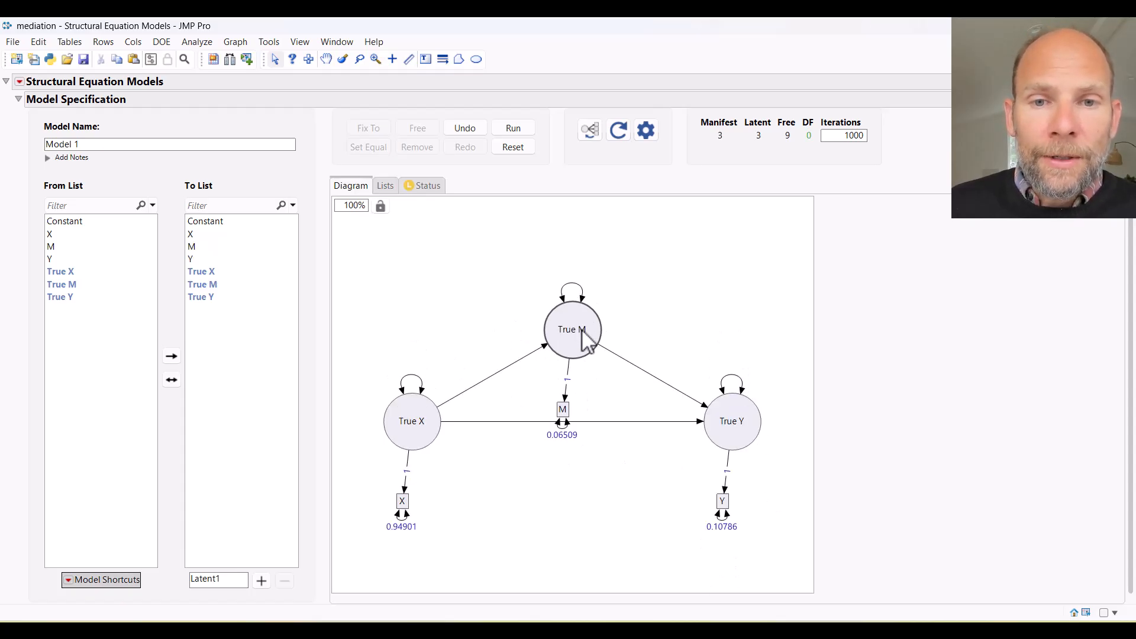
pyautogui.click(590, 135)
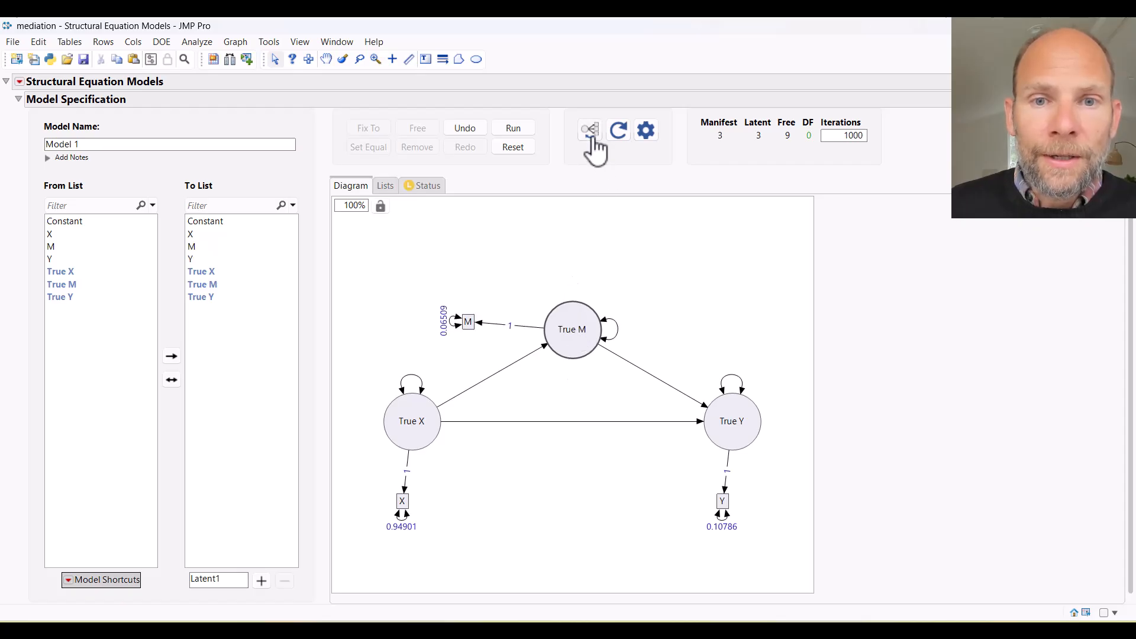
pyautogui.click(591, 135)
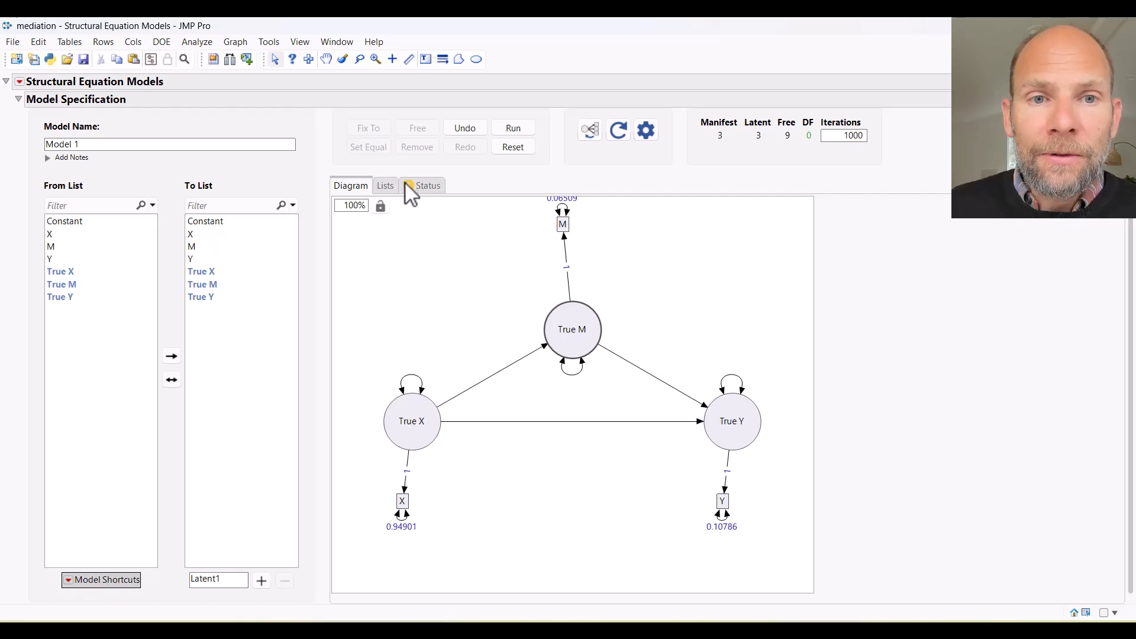
# Step: Check the model's identification status and run the mediation model
pyautogui.click(438, 185)
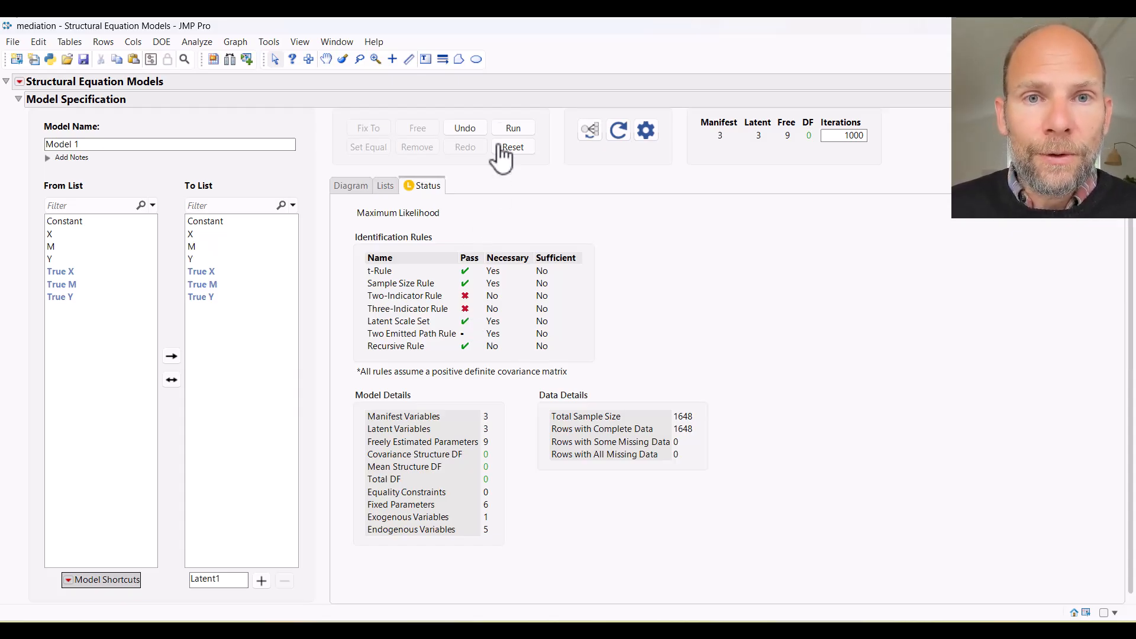
pyautogui.click(522, 128)
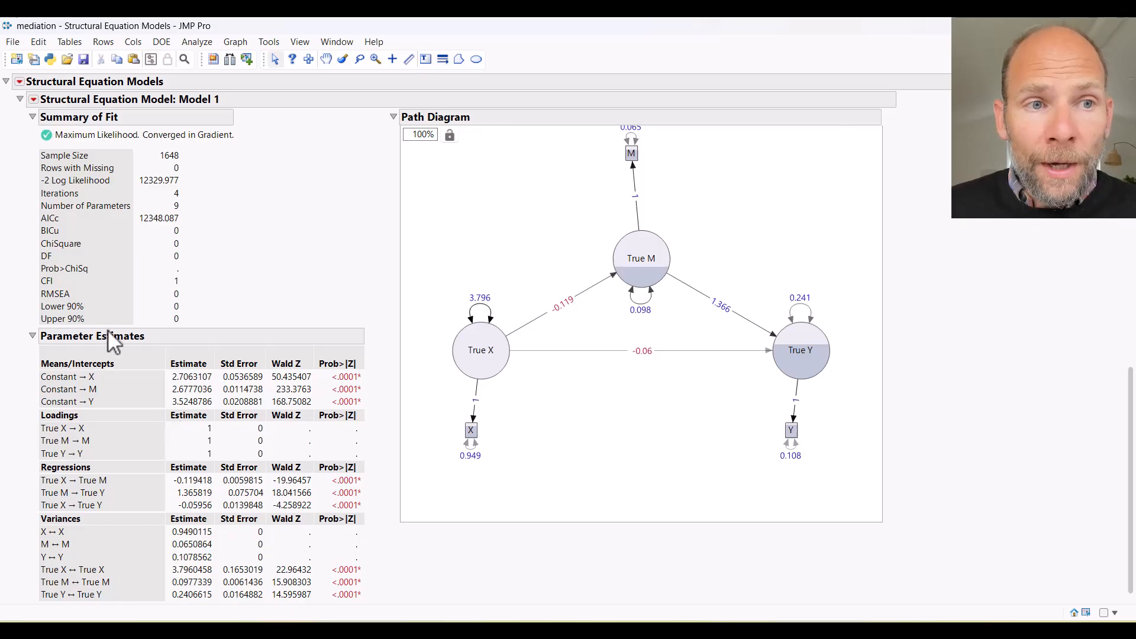
# Step: Add the Standardized Parameter Estimates to the Model 1 report and review the standardized regression estimates
pyautogui.click(33, 99)
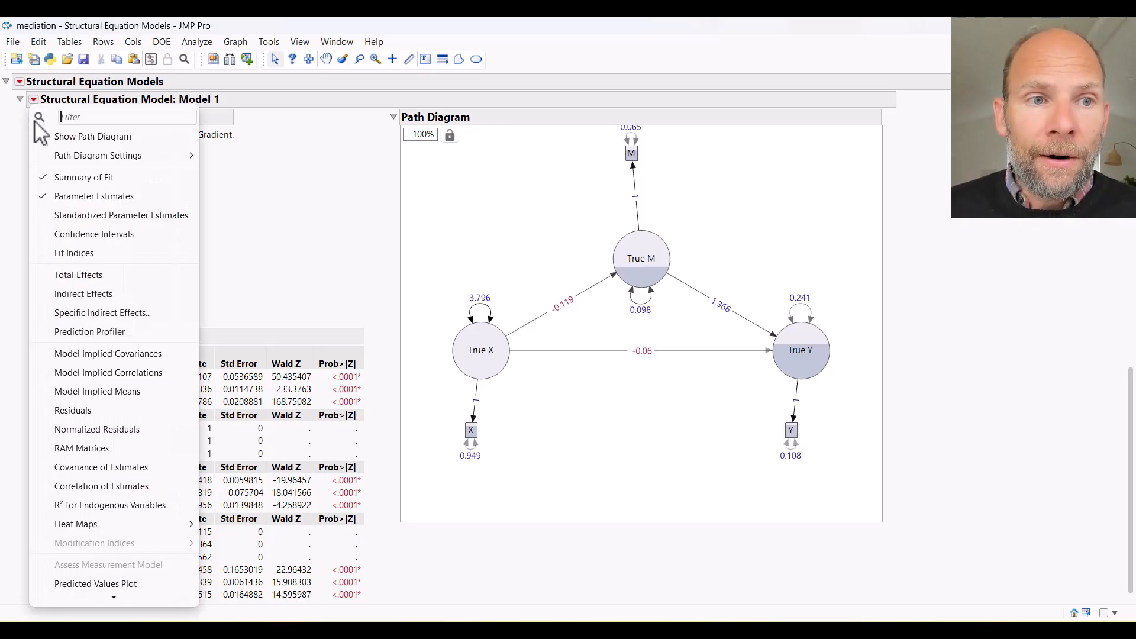
pyautogui.click(76, 217)
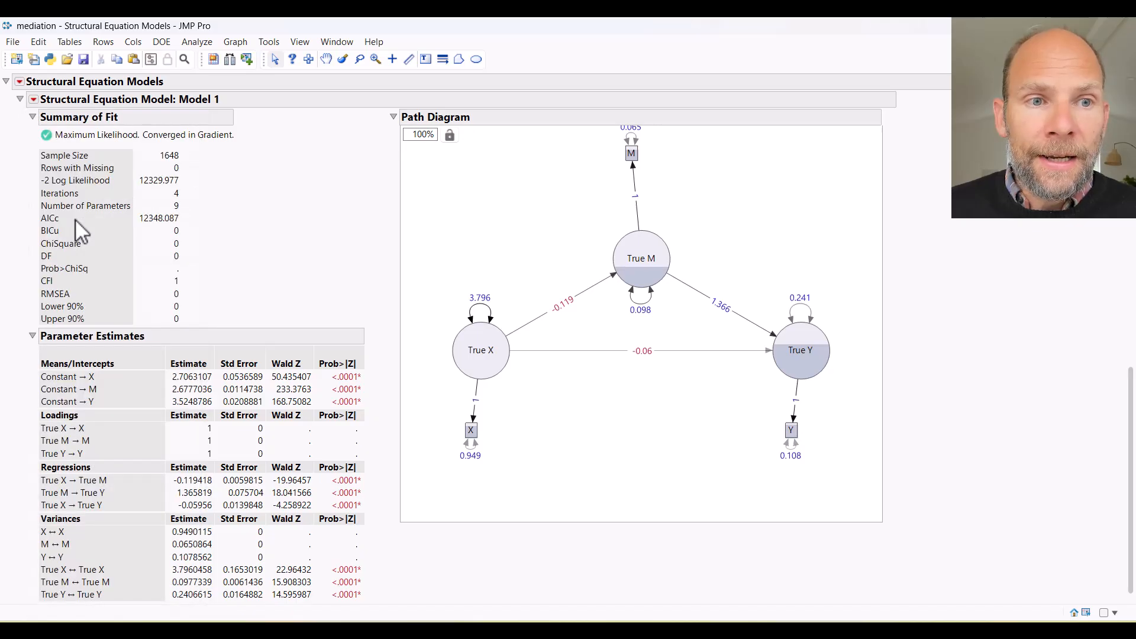
pyautogui.scroll(-5, 76, 219)
pyautogui.scroll(1, 468, 361)
pyautogui.scroll(3, 470, 364)
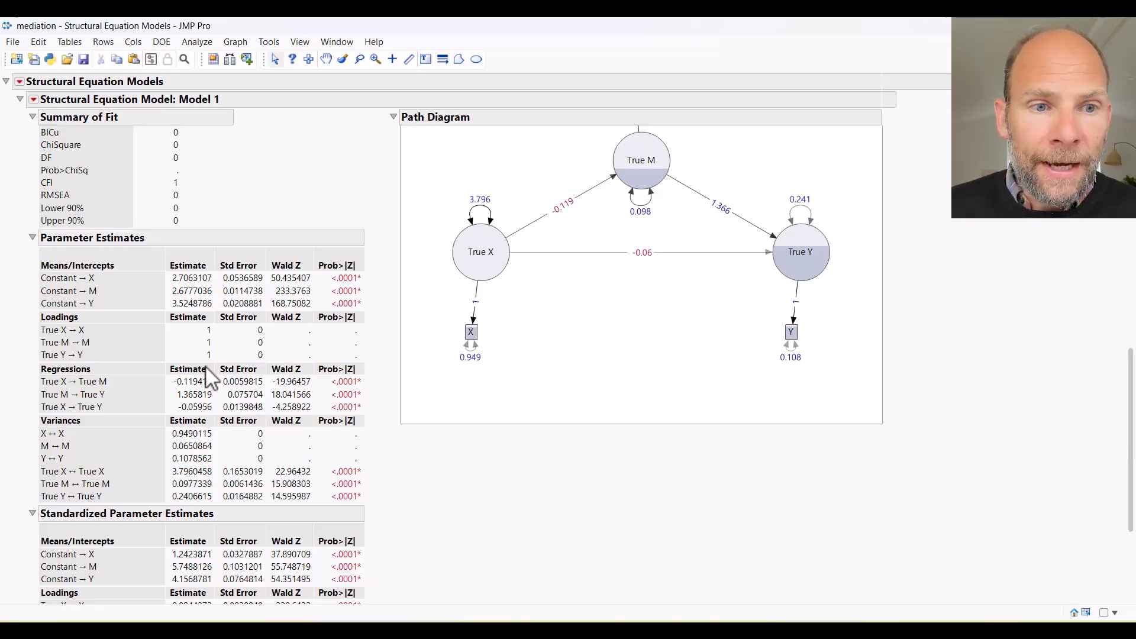
pyautogui.scroll(-3, 205, 367)
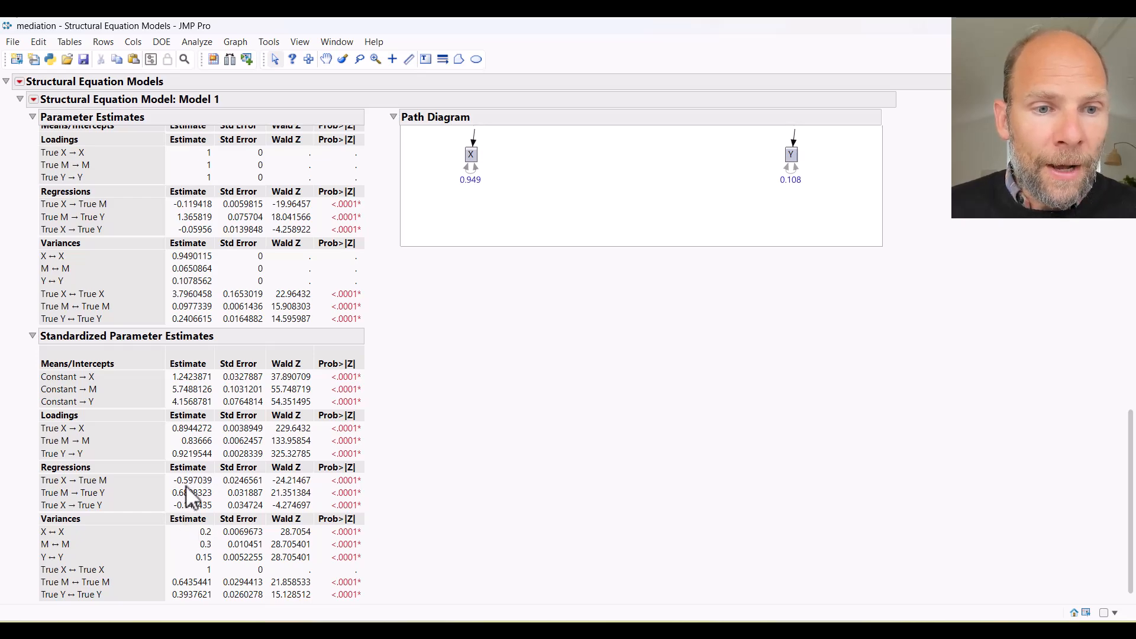
# Step: Add the Indirect Effects table to the Model 1 report
pyautogui.click(34, 99)
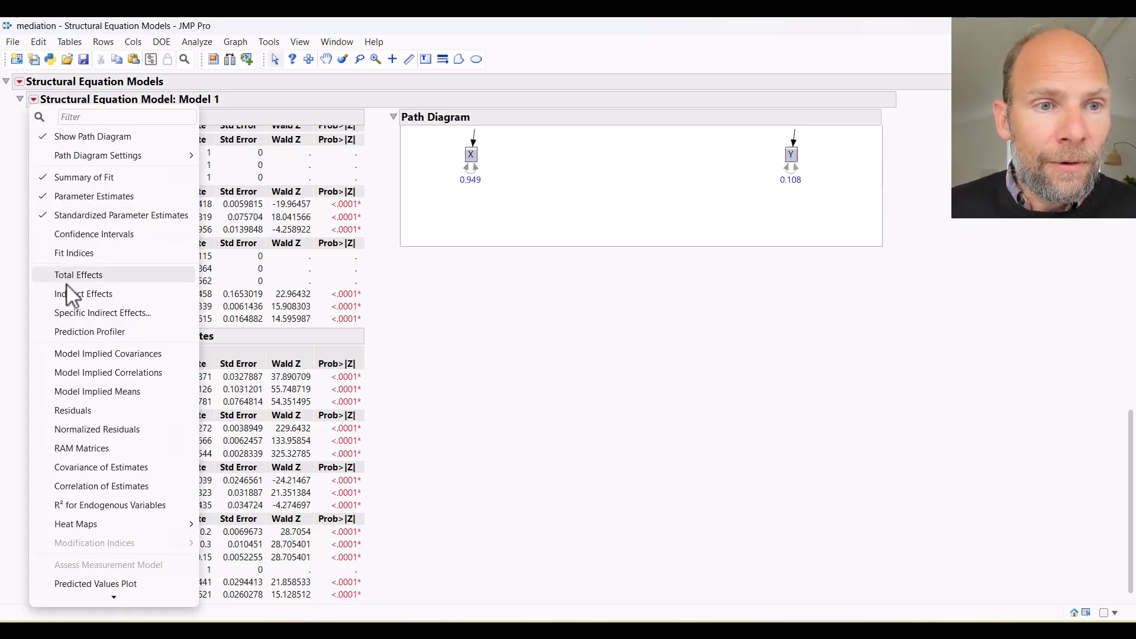
pyautogui.click(127, 296)
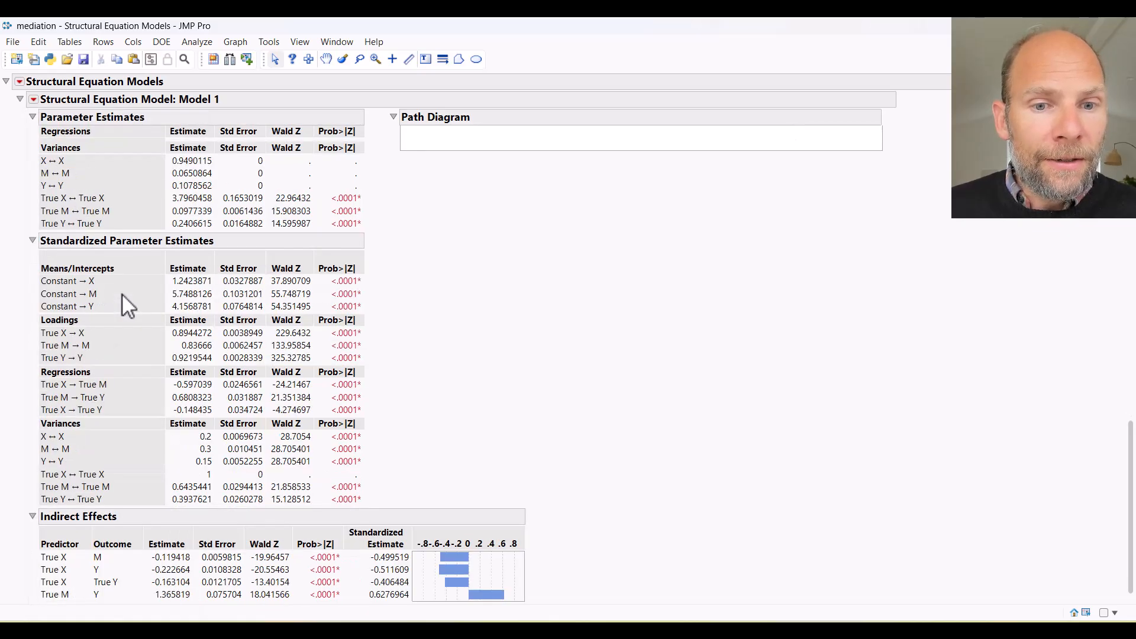